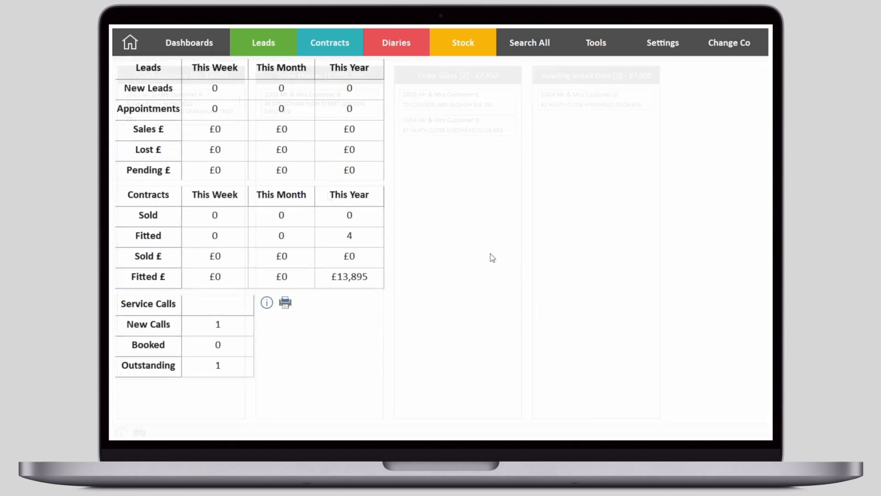
# - Open the company's contract type defaults and view the checklist for Windows & Doors under Supply & Fit
pyautogui.click(665, 47)
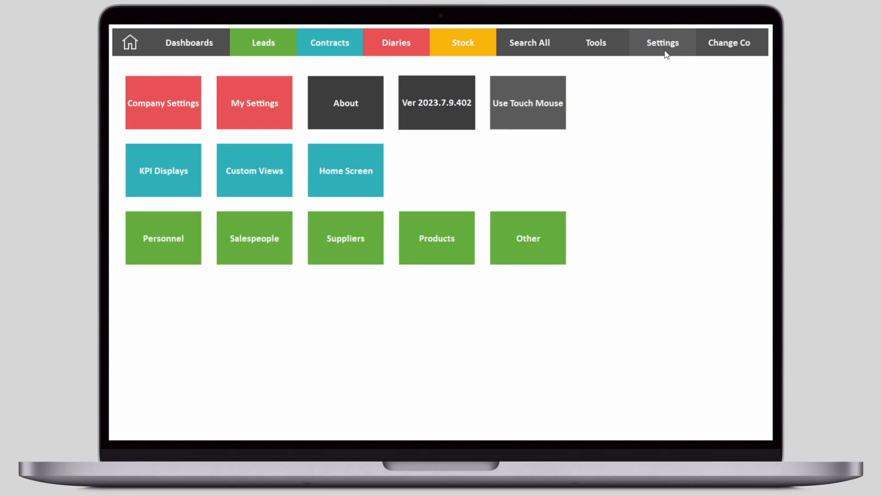
pyautogui.click(193, 128)
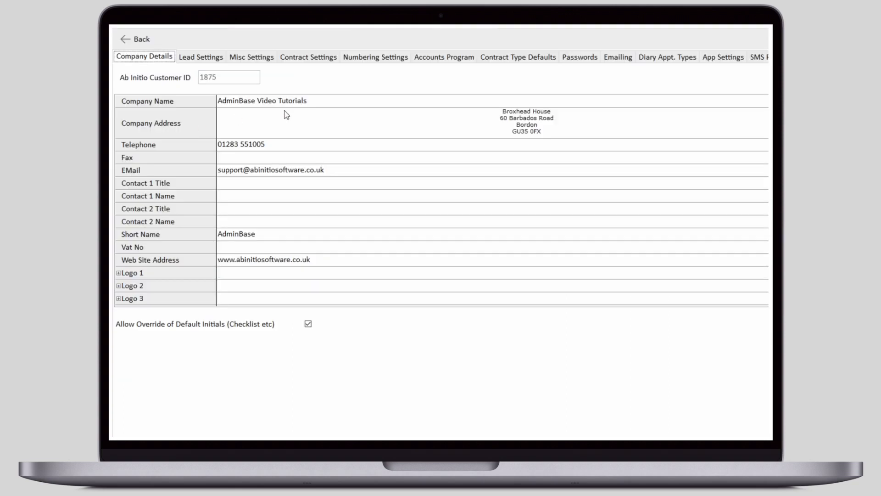
pyautogui.click(511, 56)
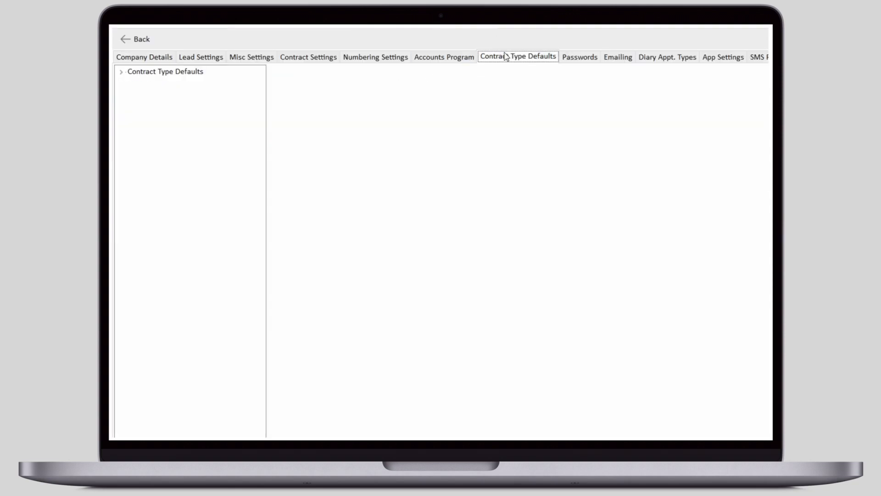
pyautogui.click(121, 72)
pyautogui.click(131, 83)
pyautogui.click(161, 107)
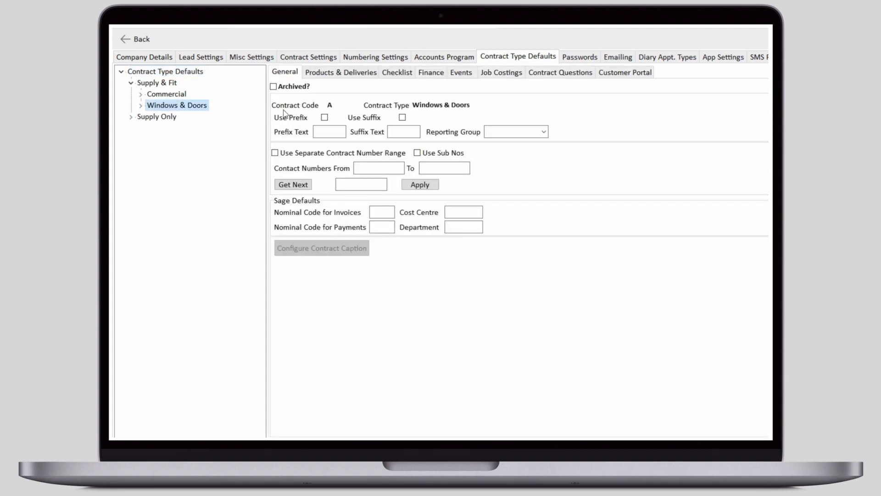
pyautogui.click(402, 74)
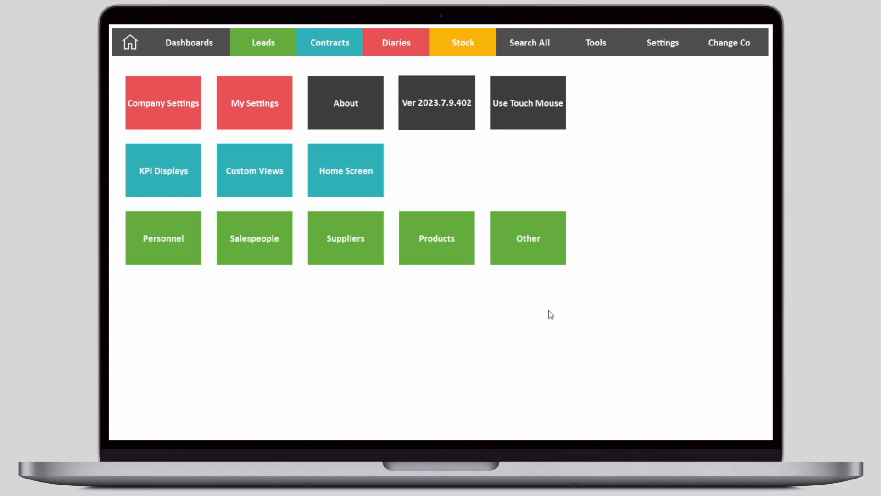
# - Set the custom home screen type to Task Board, using the company task board
pyautogui.click(351, 175)
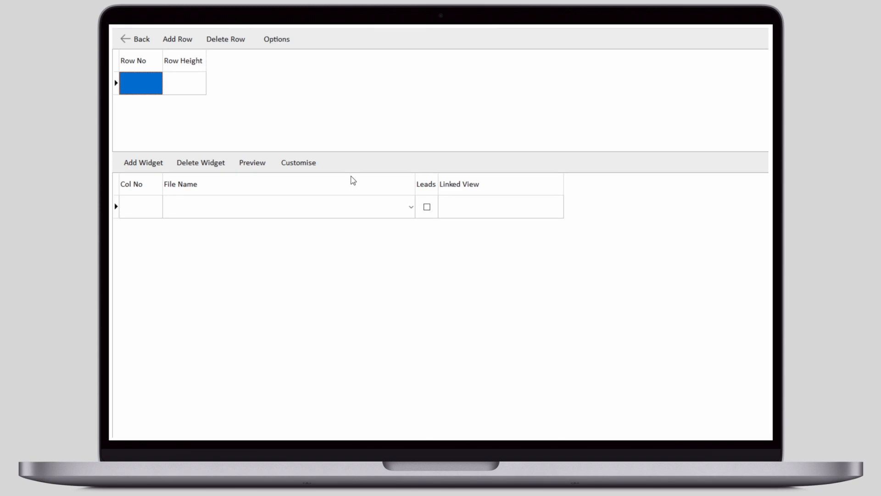
pyautogui.click(281, 44)
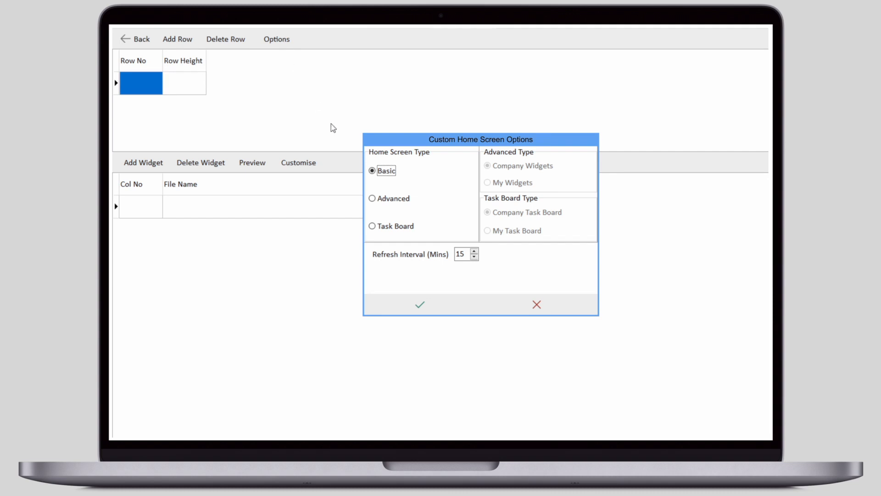
pyautogui.click(389, 226)
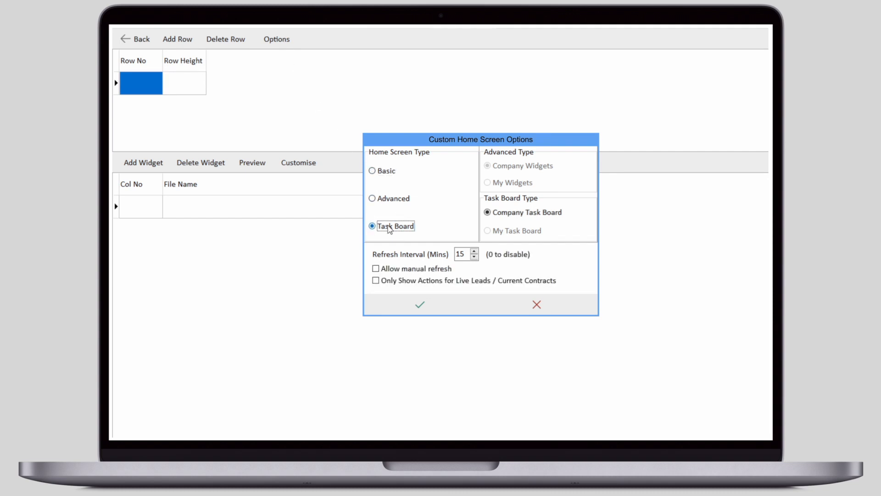
pyautogui.click(423, 306)
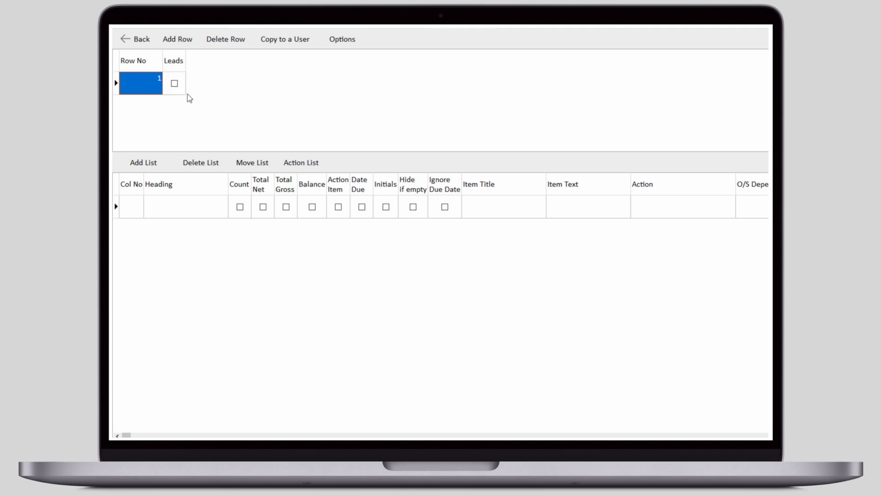
# - Give the first task board list the heading "Awaiting Survey" and enable its Count and Total Gross options
pyautogui.click(164, 171)
pyautogui.click(169, 204)
pyautogui.click(170, 206)
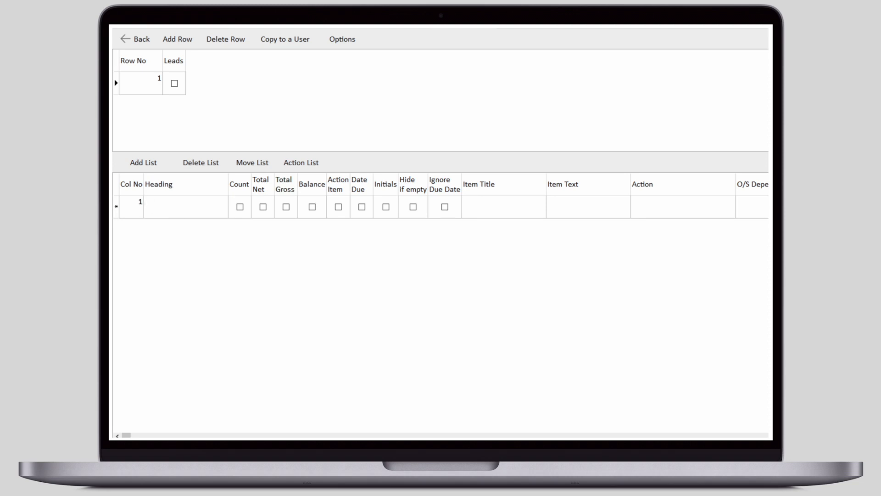
pyautogui.write('Awaiting Survey')
pyautogui.click(242, 210)
pyautogui.click(286, 210)
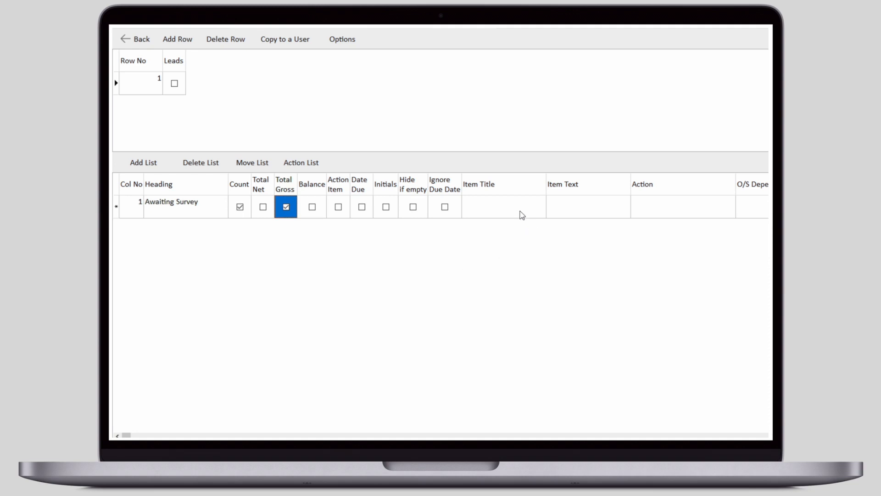
# - Insert the Contract No field from the Contracts data into the Awaiting Survey list's item title
pyautogui.click(522, 212)
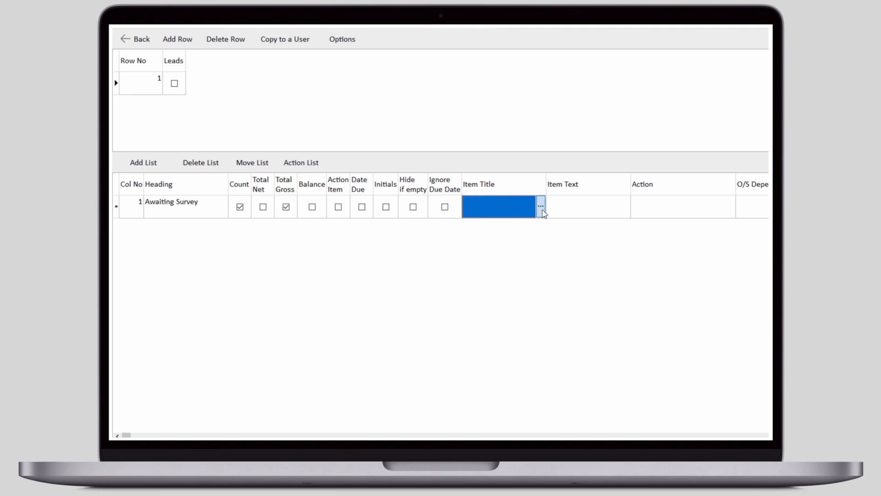
pyautogui.click(541, 207)
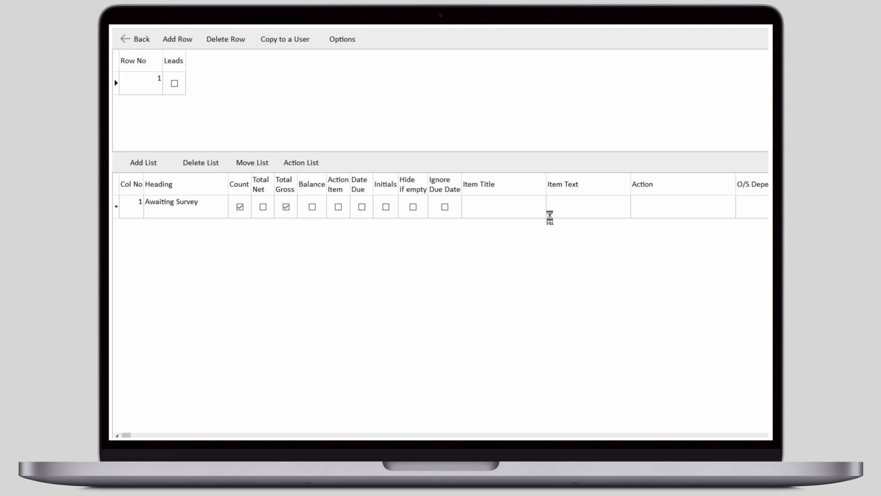
pyautogui.click(323, 210)
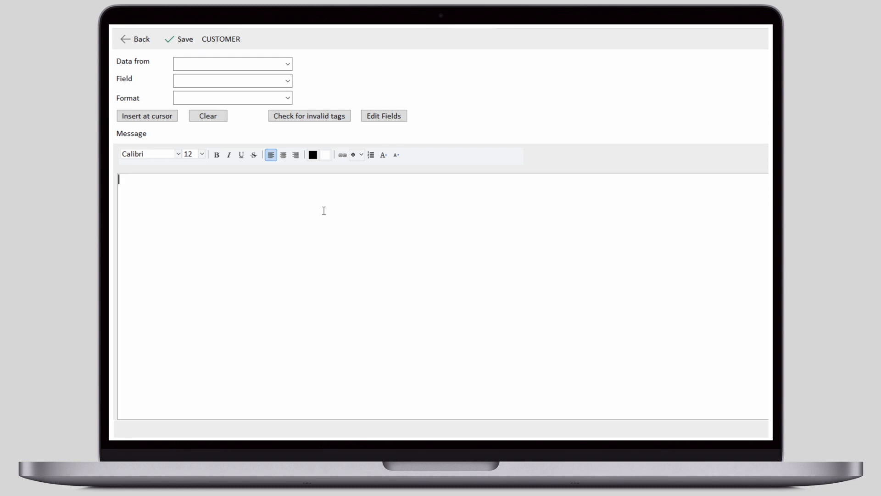
pyautogui.click(290, 68)
pyautogui.click(290, 68)
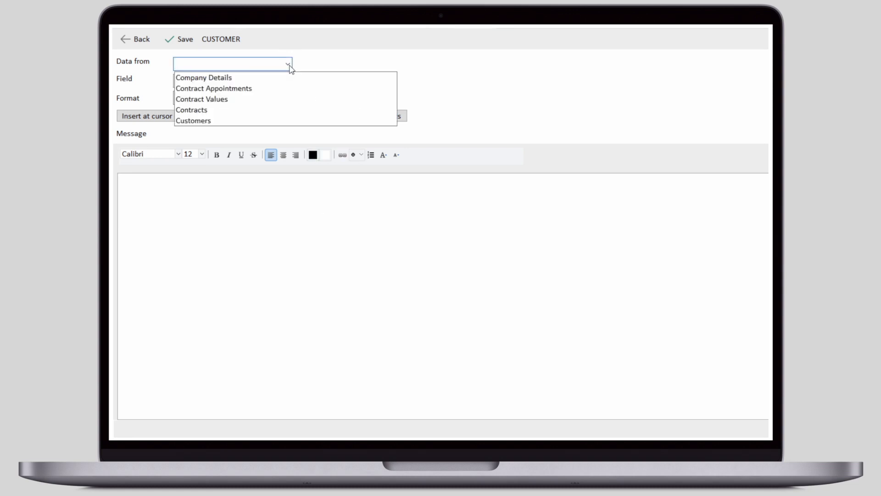
pyautogui.click(193, 109)
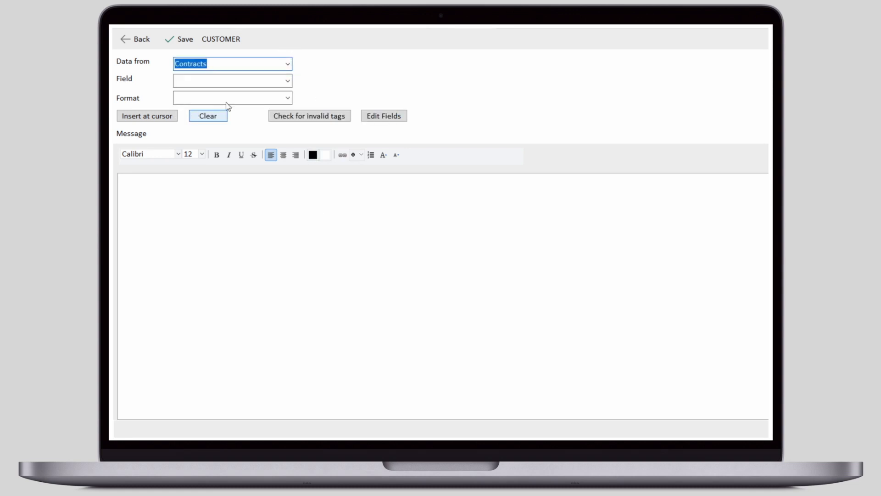
pyautogui.click(288, 81)
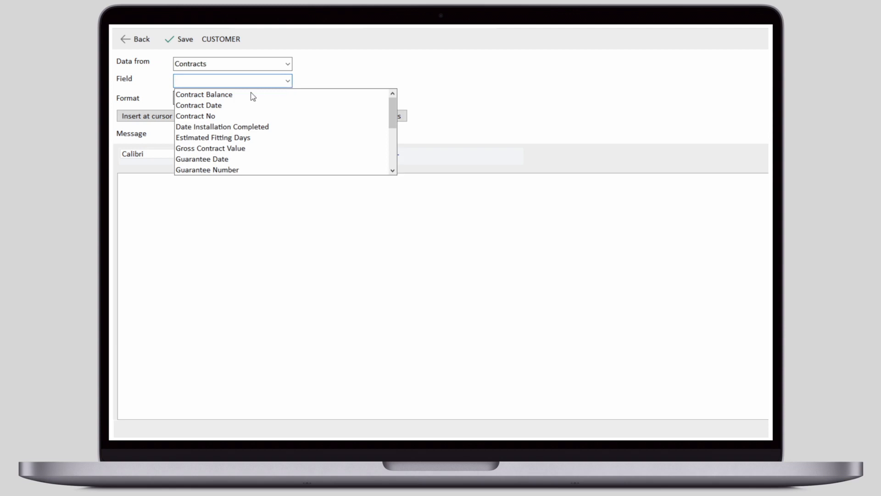
pyautogui.click(203, 116)
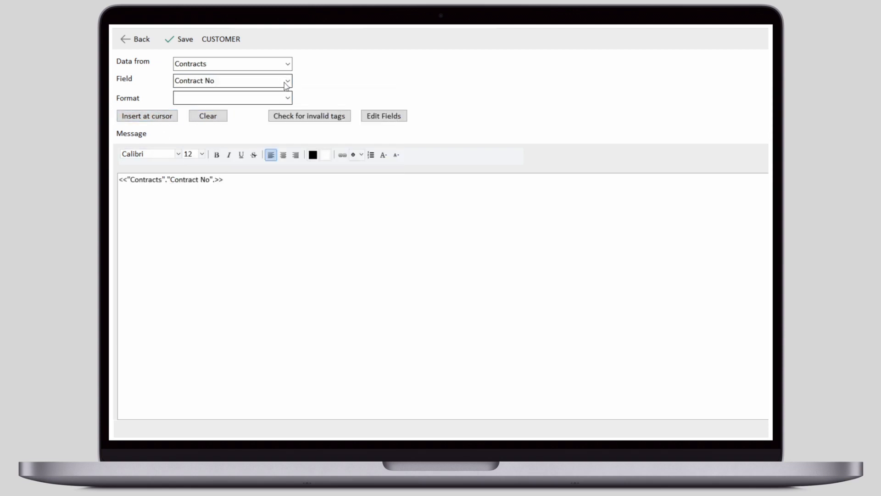
# - Add the Salutation field from the Customers data after the contract number and save the item title
pyautogui.click(289, 67)
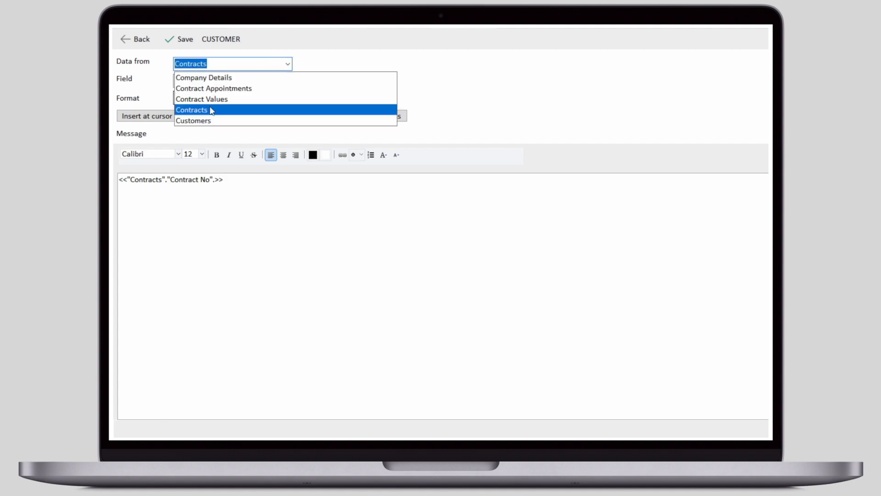
pyautogui.click(206, 120)
pyautogui.click(288, 81)
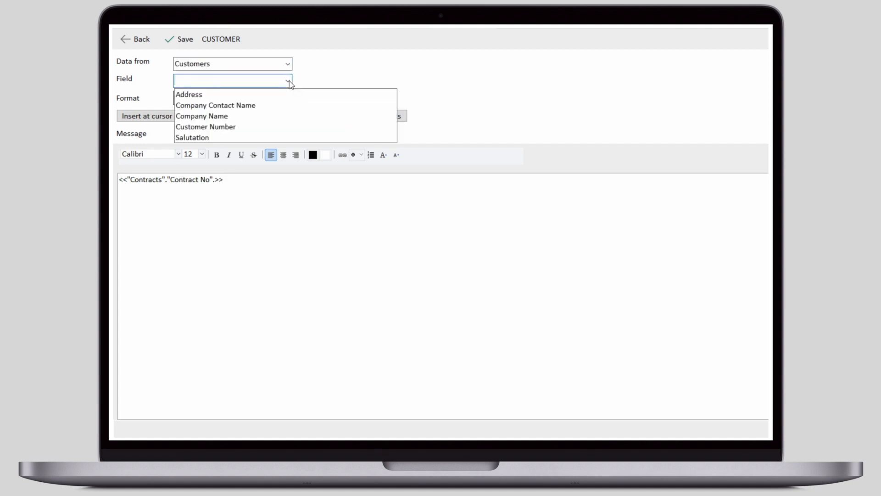
pyautogui.click(208, 138)
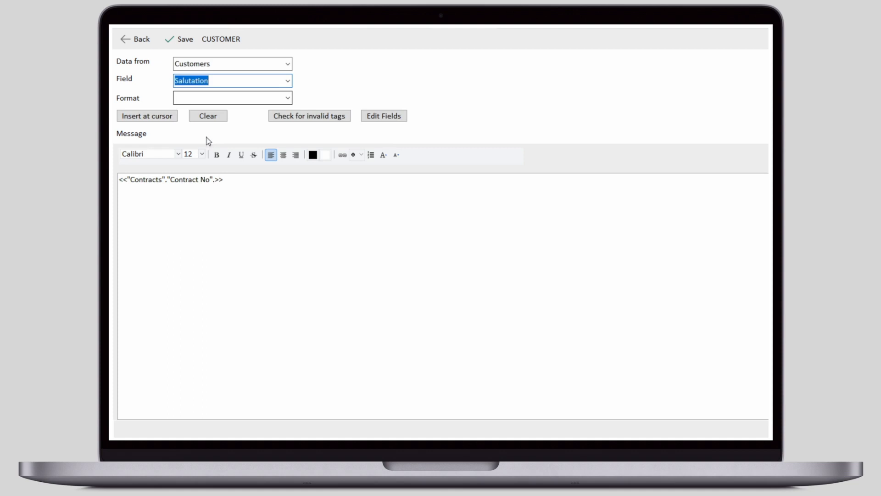
pyautogui.click(254, 208)
pyautogui.click(161, 119)
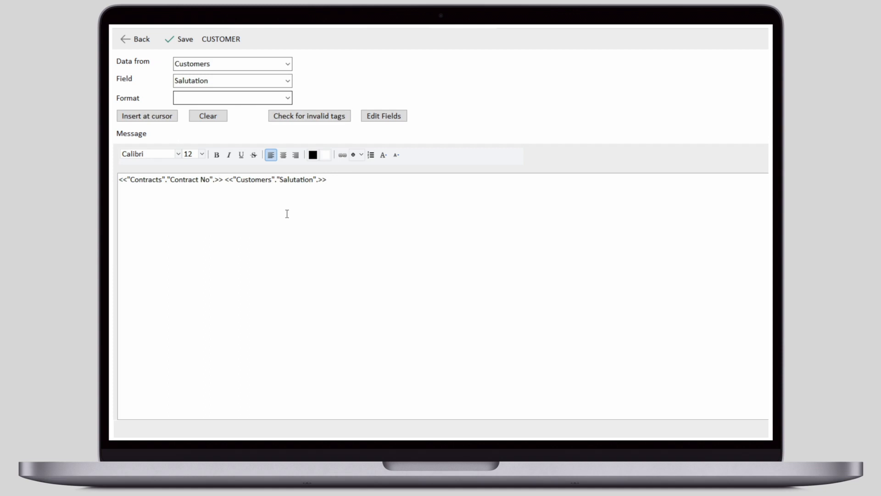
pyautogui.click(184, 42)
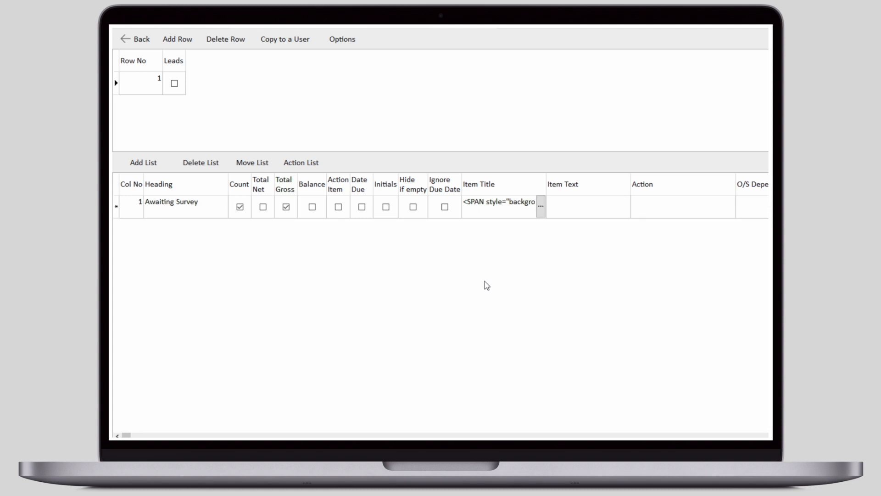
# - Insert the Survey Appointment Date field from Contract Appointments into the Awaiting Survey list's item text
pyautogui.click(616, 206)
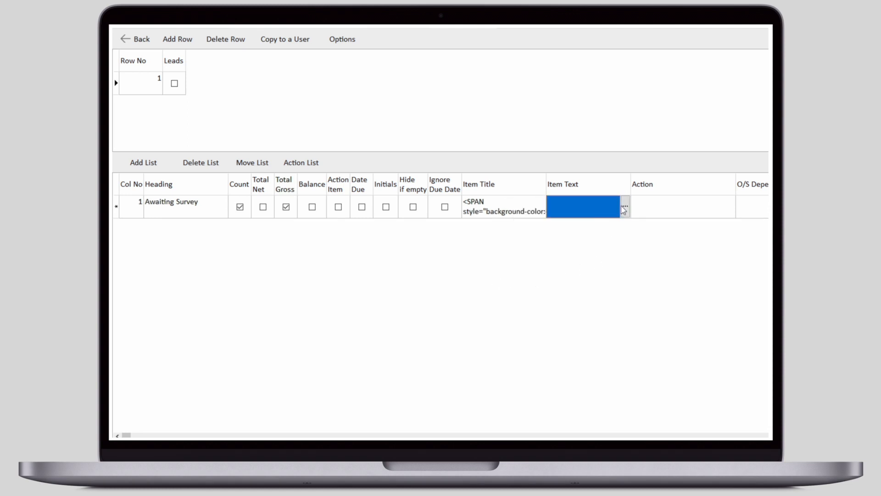
pyautogui.click(625, 207)
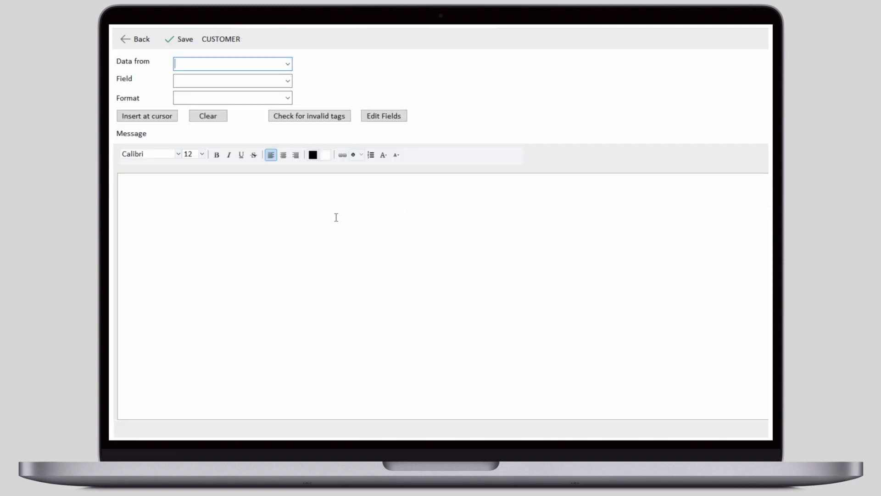
pyautogui.click(288, 64)
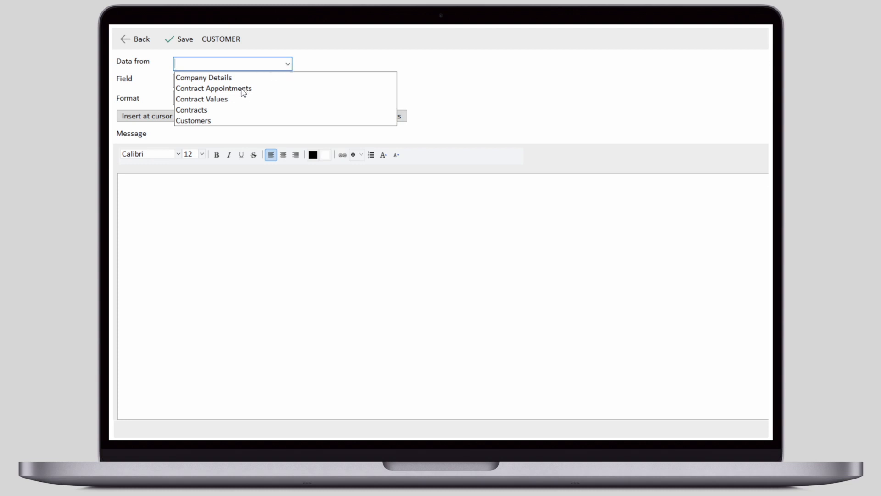
pyautogui.click(241, 88)
pyautogui.click(286, 83)
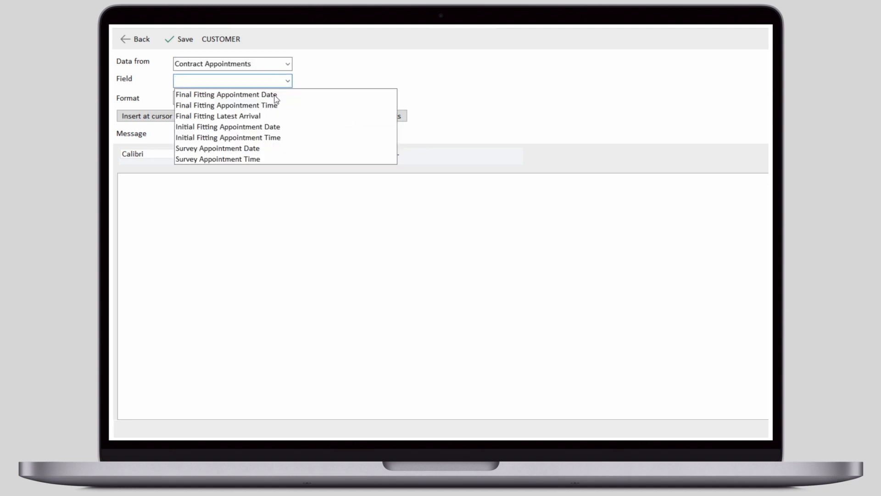
pyautogui.click(246, 150)
pyautogui.click(156, 116)
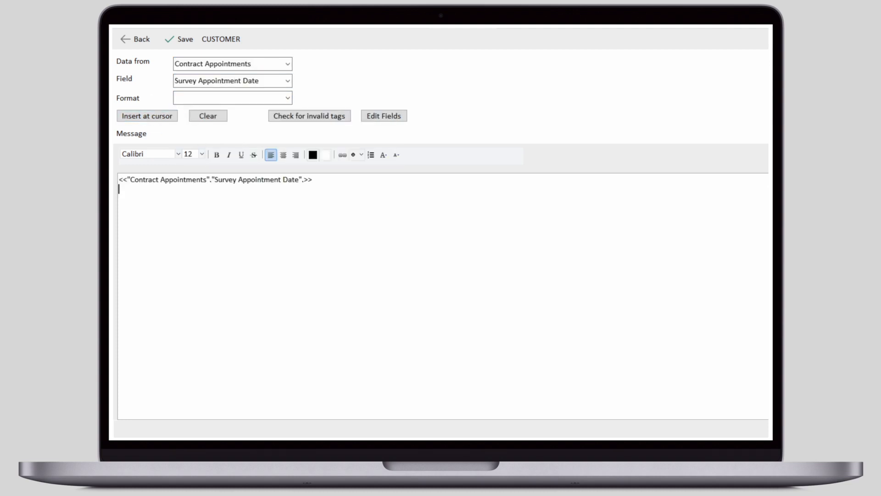
# - Add the Installation Address field from Contracts on the second line of the item text and save it
pyautogui.click(288, 65)
pyautogui.click(204, 111)
pyautogui.click(288, 81)
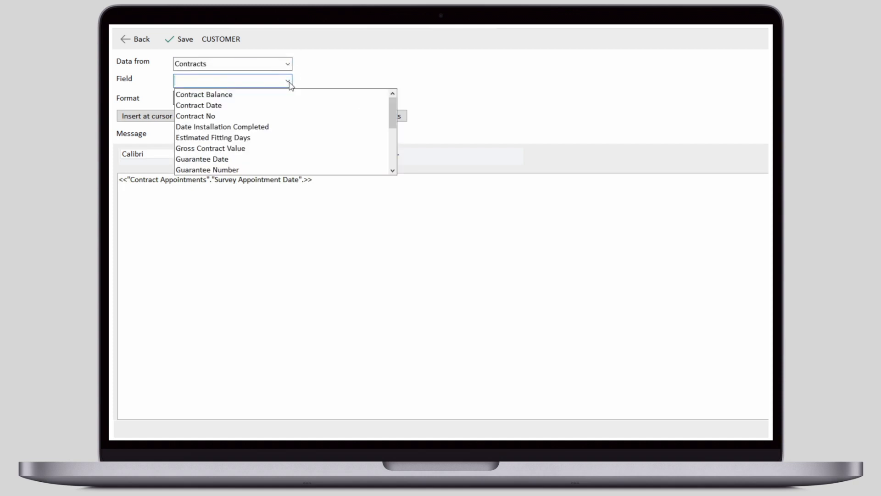
pyautogui.moveTo(393, 114); pyautogui.dragTo(391, 163)
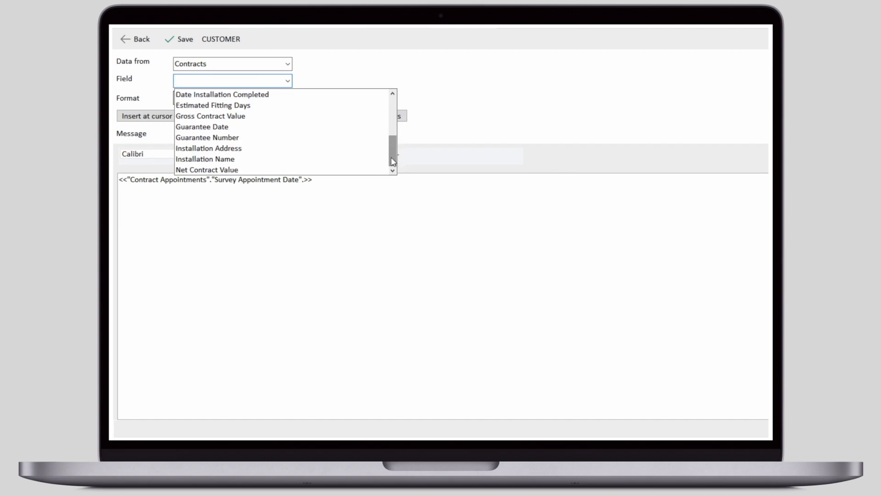
pyautogui.click(235, 150)
pyautogui.click(167, 118)
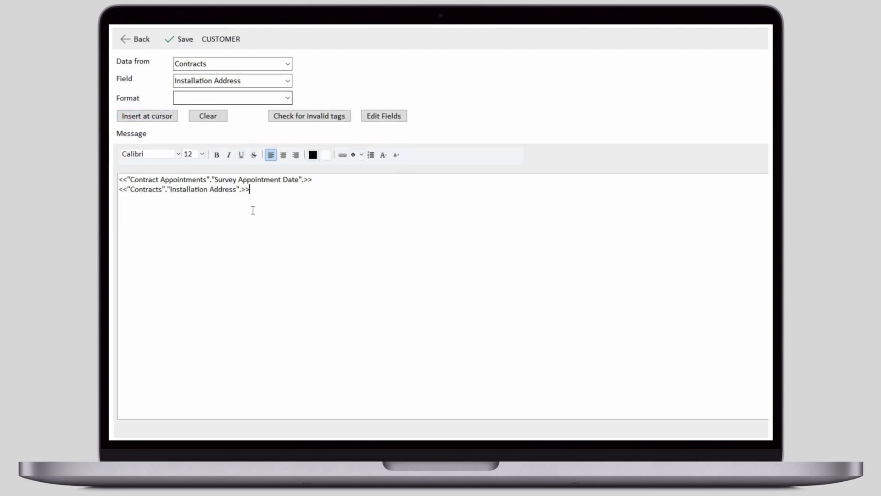
pyautogui.click(182, 41)
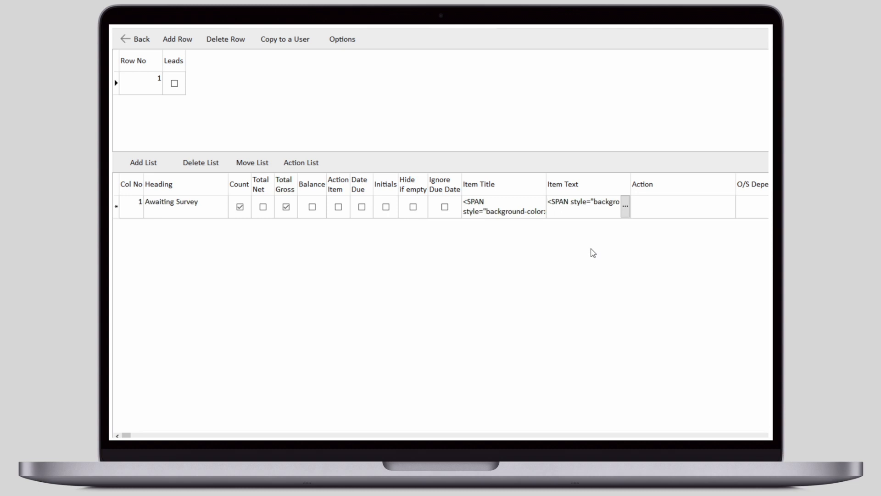
# - Set the Awaiting Survey list's action to 'Survey Returned'
pyautogui.click(687, 206)
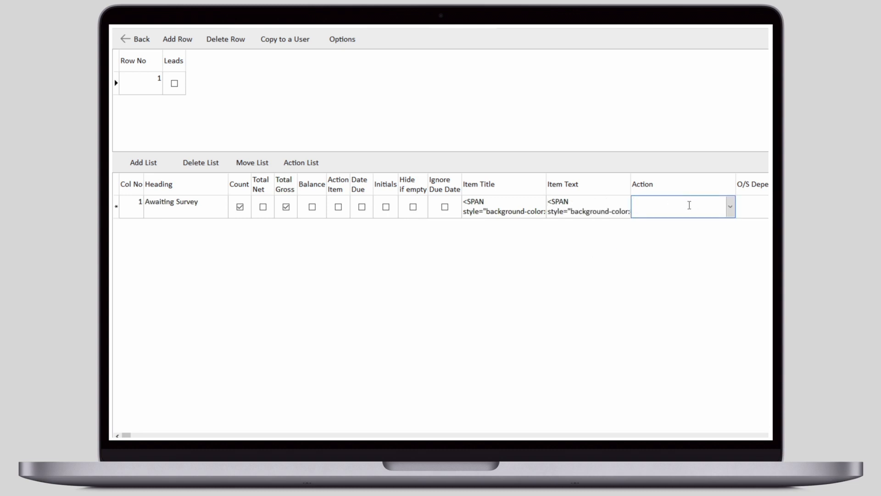
pyautogui.click(730, 207)
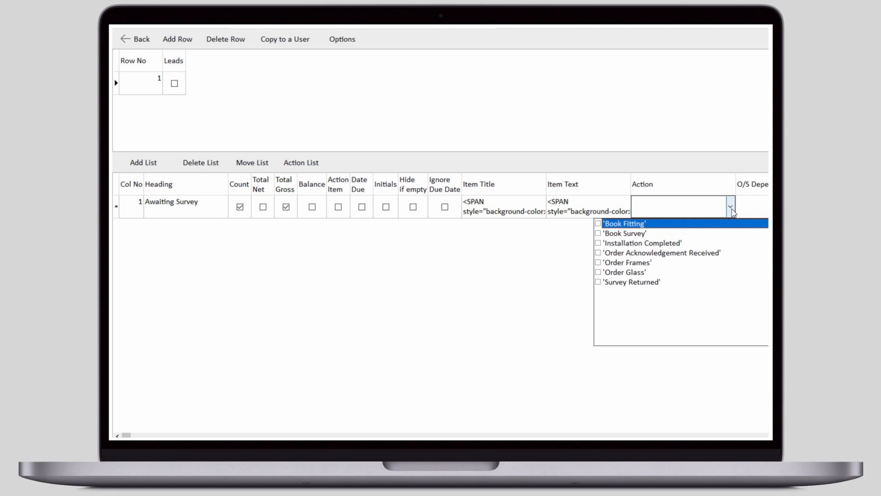
pyautogui.click(598, 282)
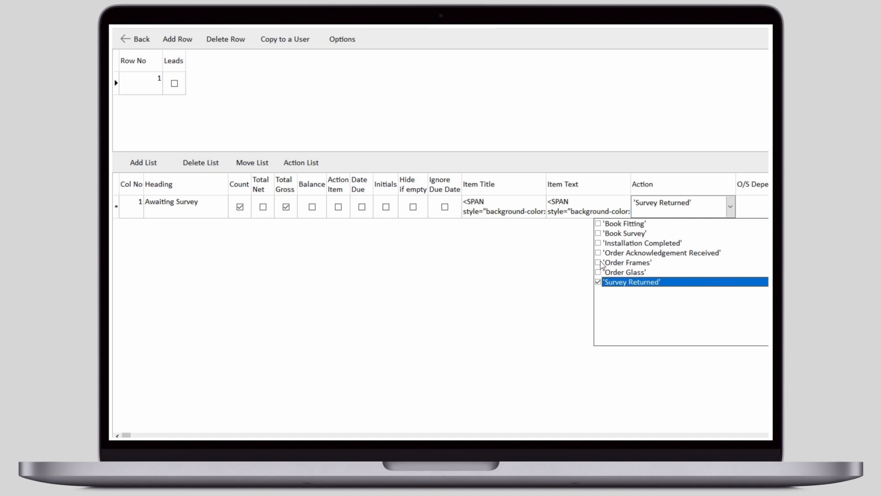
# - Add 'Book Survey' to the Awaiting Survey list's actions alongside 'Survey Returned'
pyautogui.click(598, 233)
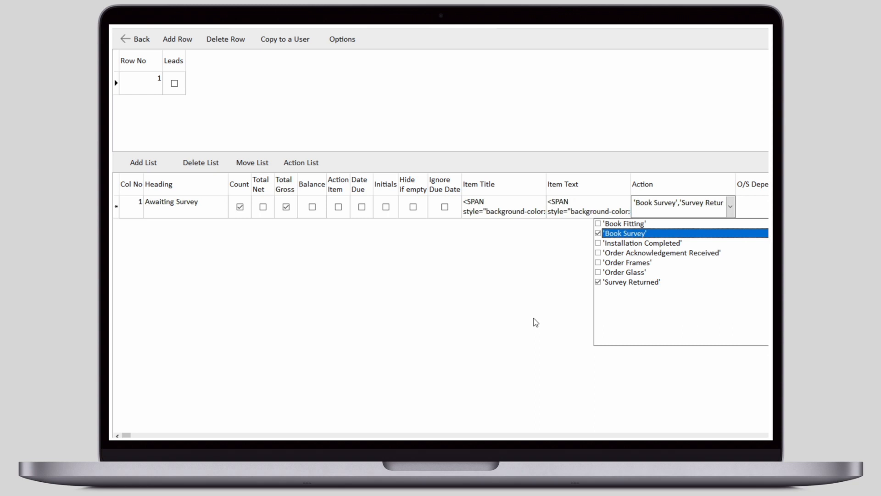
pyautogui.click(535, 321)
# - Review the available O/S Depends On and Filter options for the Awaiting Survey list, leaving both fields blank
pyautogui.click(728, 436)
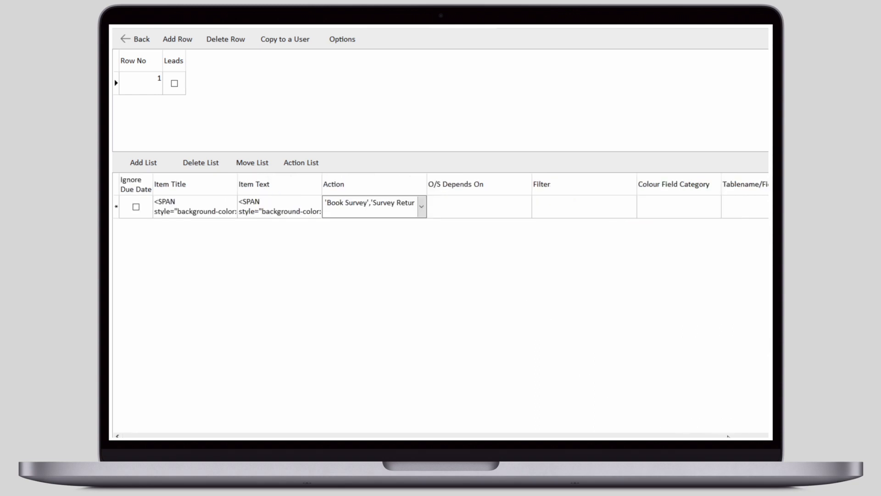
pyautogui.click(527, 209)
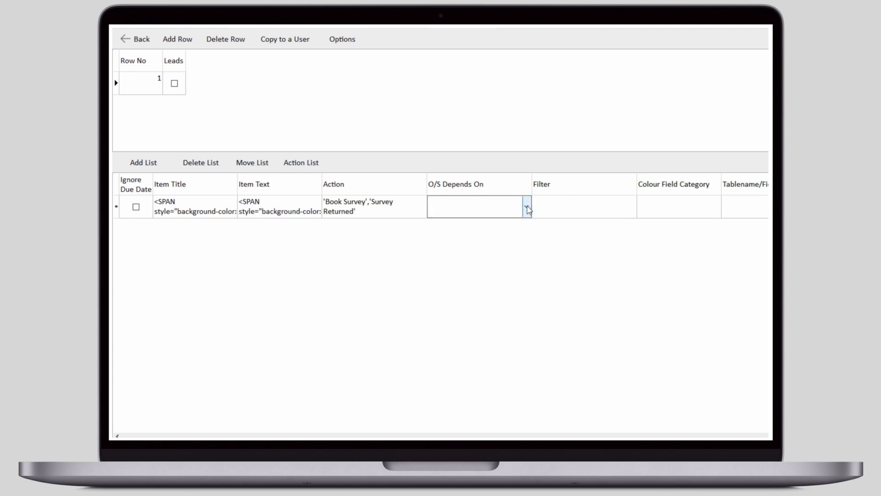
pyautogui.click(527, 208)
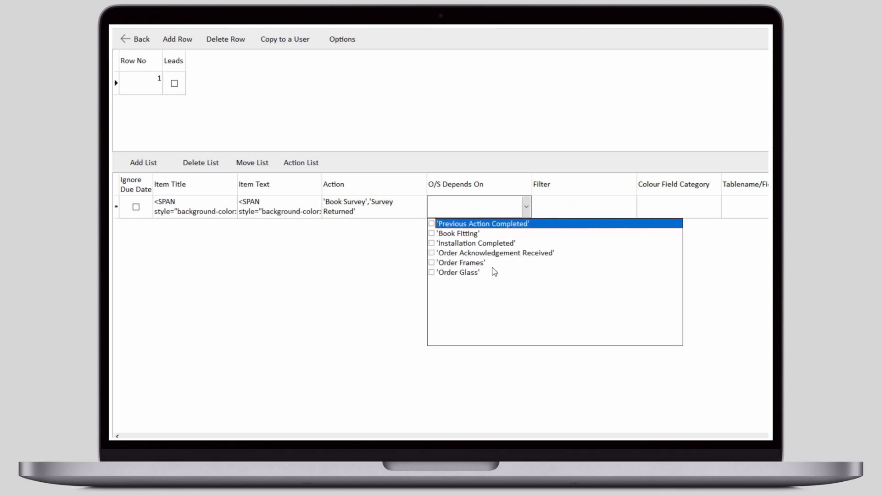
pyautogui.click(408, 261)
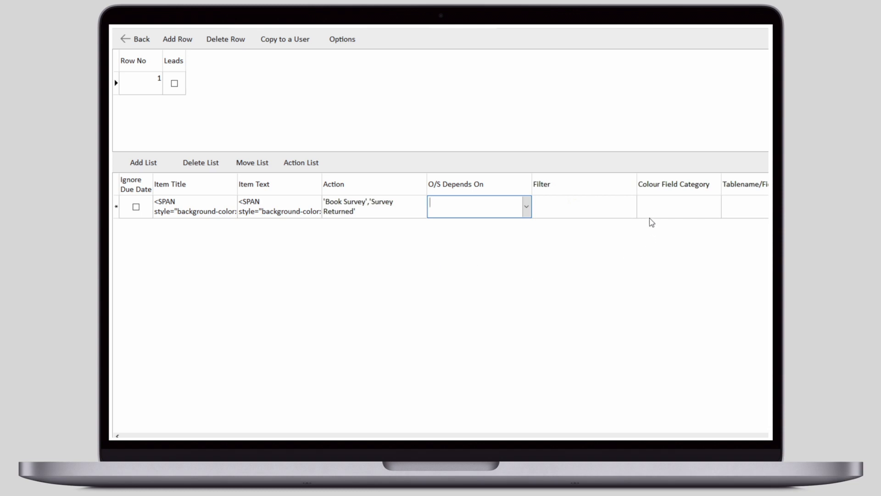
pyautogui.click(634, 209)
pyautogui.click(634, 211)
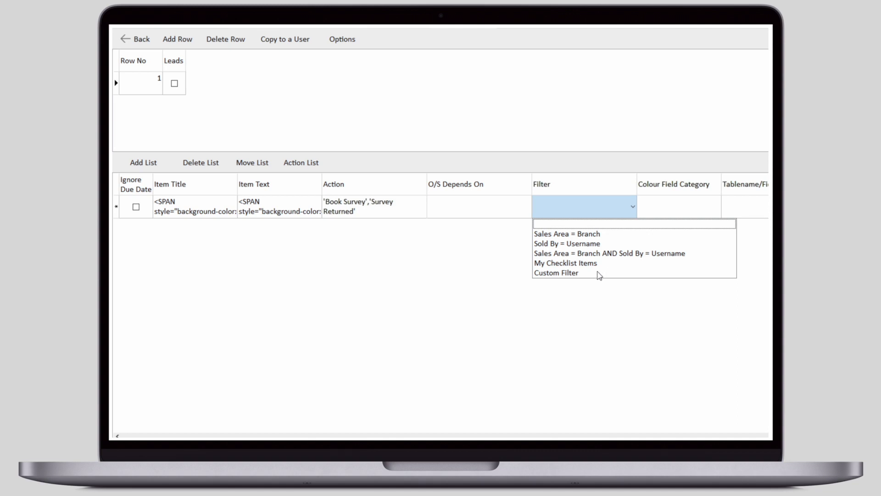
pyautogui.click(639, 295)
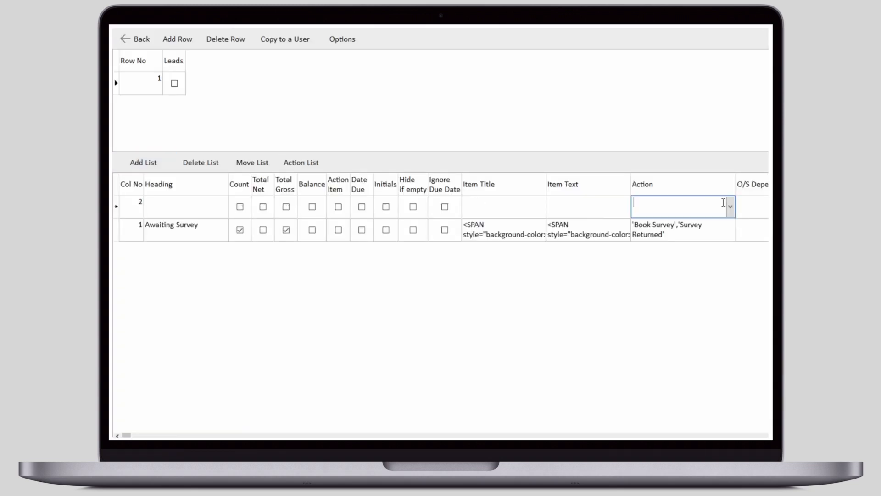
# - Set the second list's action to 'Order Frames' and give it the heading Order Frames
pyautogui.click(728, 201)
pyautogui.click(649, 315)
pyautogui.click(193, 206)
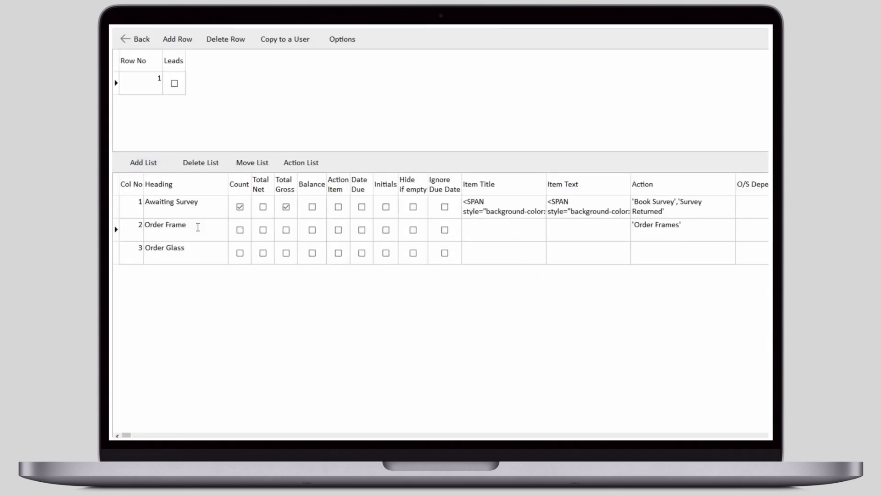
# - Head the fourth list Awaiting Install Date and turn on the count for the Order Frames list
pyautogui.write('Awaiting Install Date')
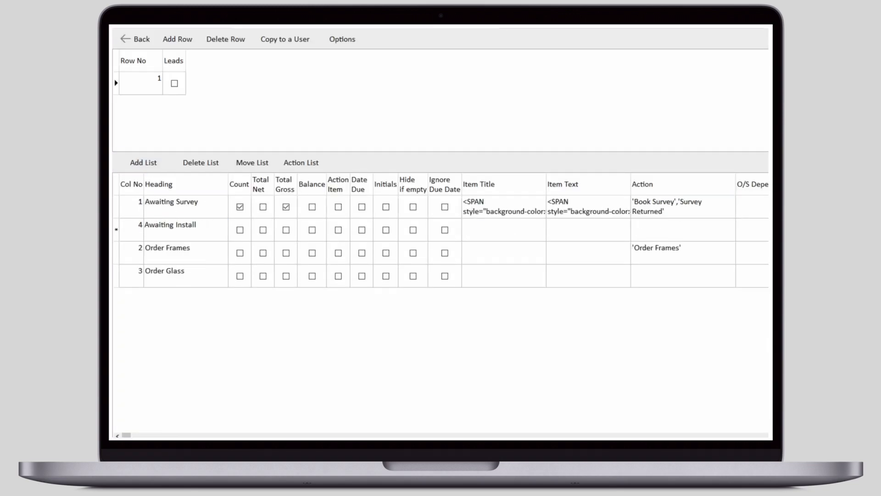
pyautogui.click(240, 253)
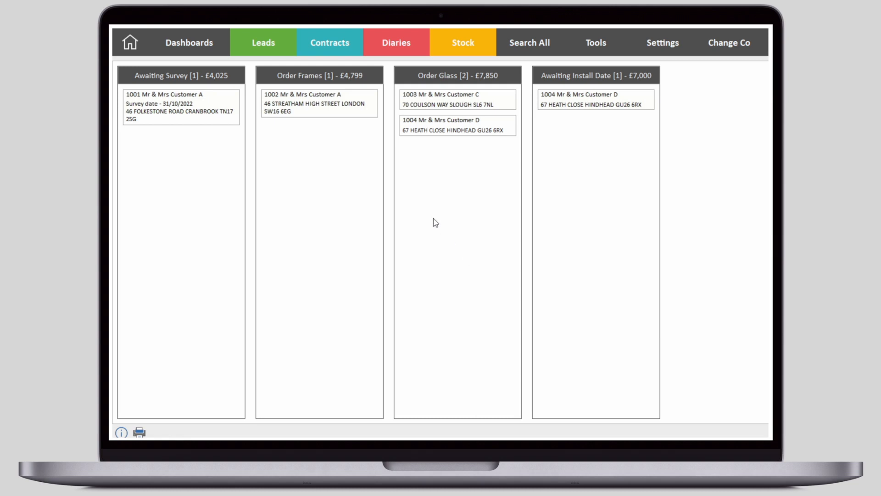
# - Open the contract record listed under Order Frames on the home screen task board
pyautogui.doubleClick(307, 108)
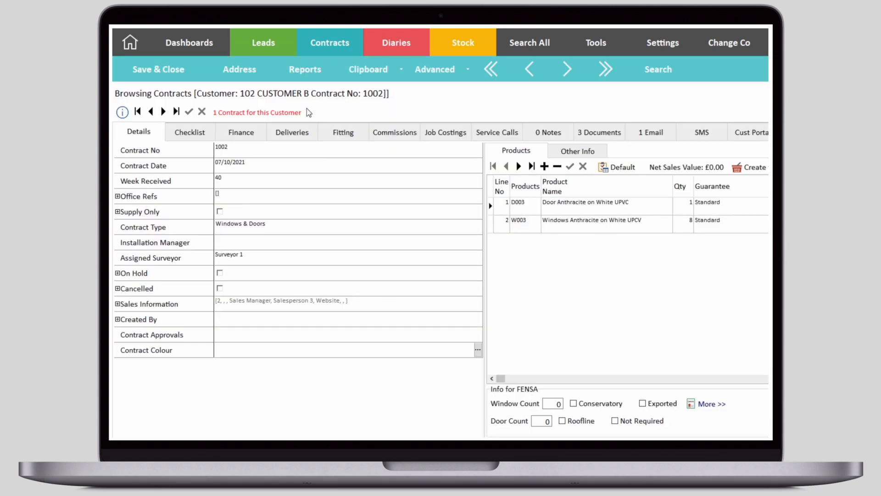